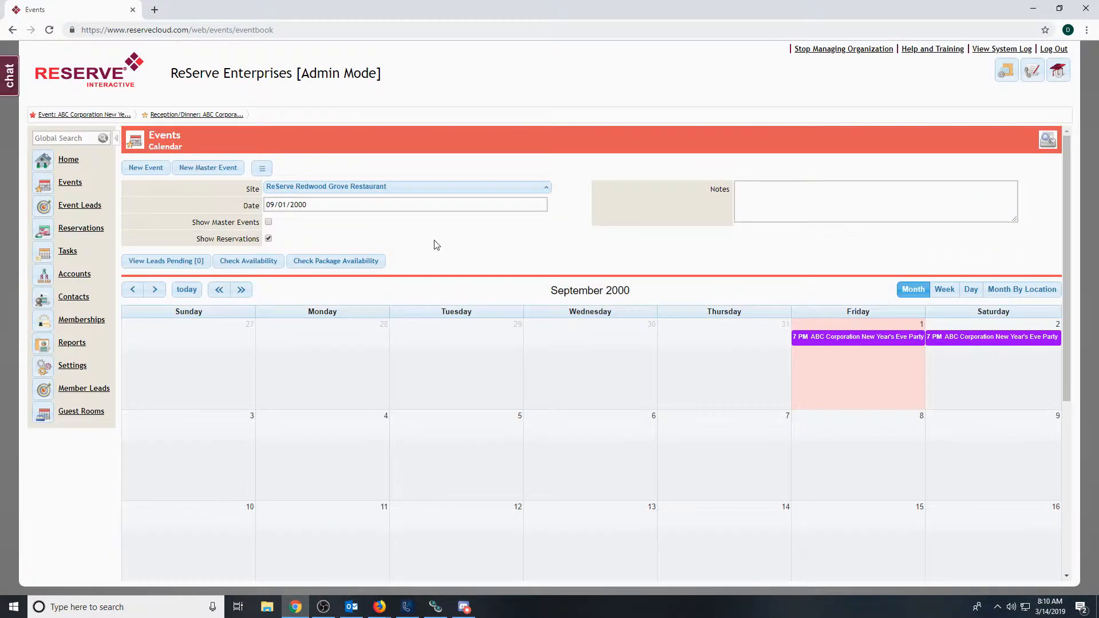
- Open the financial details of the ABC Corporation New Year's Eve Party event dated 09/01/2000
{"action": "left_click", "coordinate": [817, 342]}
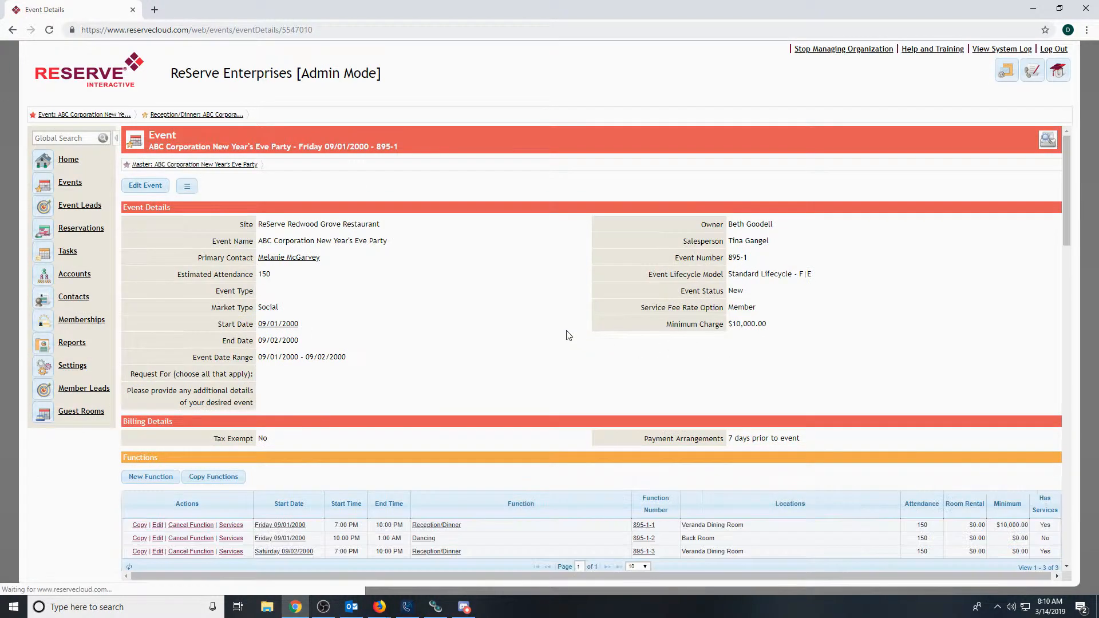
{"action": "left_click", "coordinate": [187, 189]}
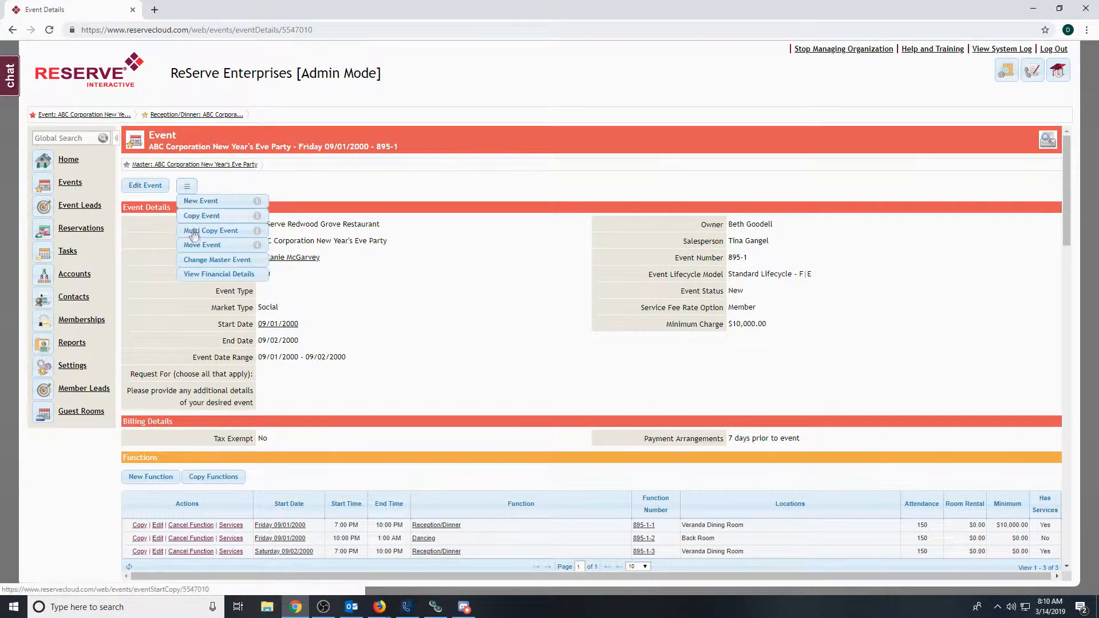
{"action": "left_click", "coordinate": [219, 279]}
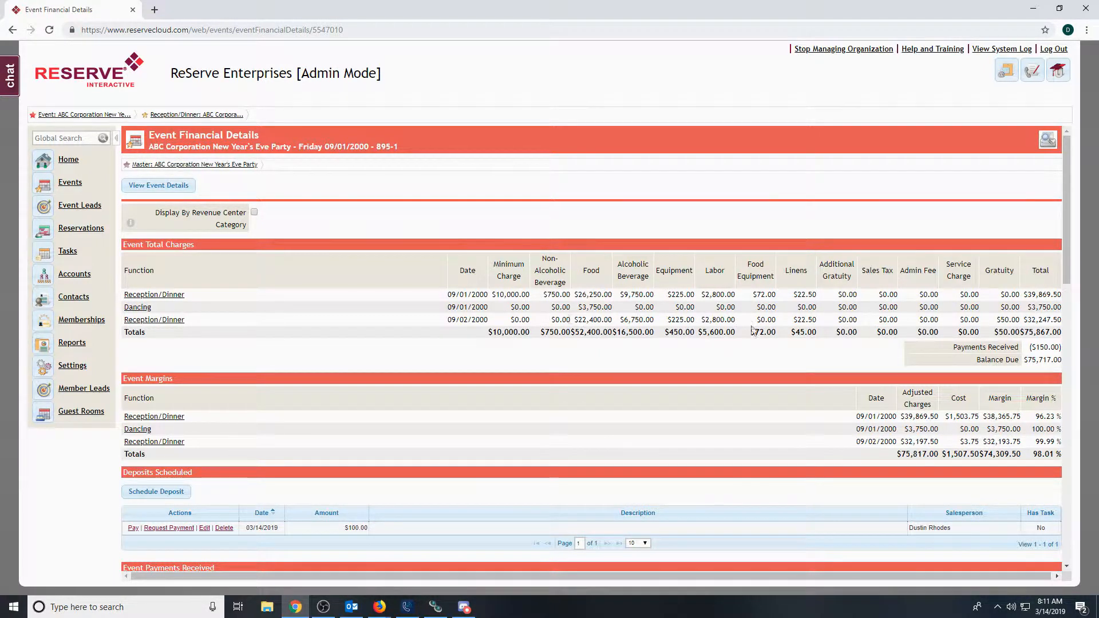
- Start recording a payment received for the event and set its amount to $100.00
{"action": "left_click_drag", "start_coordinate": [1064, 270], "coordinate": [1064, 285]}
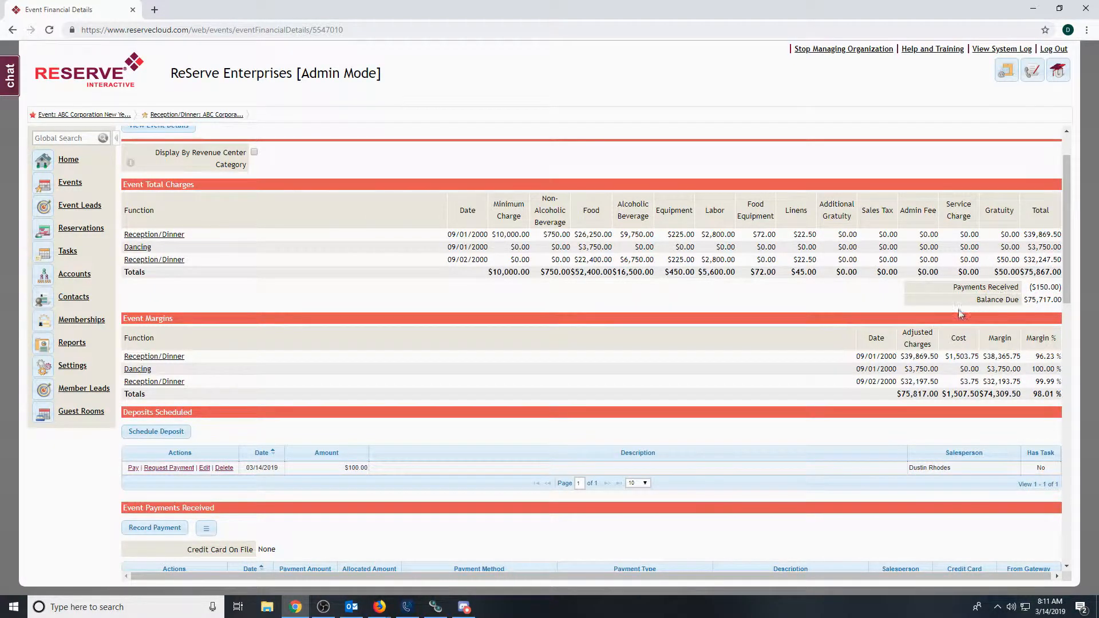
{"action": "scroll", "coordinate": [1065, 296], "scroll_direction": "down", "scroll_amount": 2}
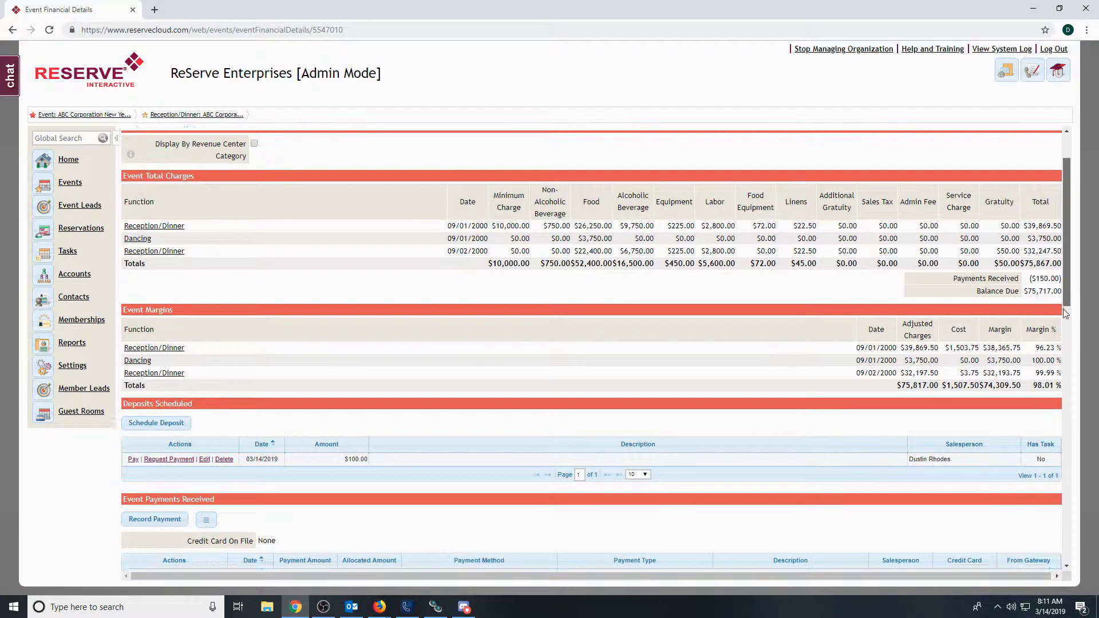
{"action": "scroll", "coordinate": [1062, 344], "scroll_direction": "down", "scroll_amount": 4}
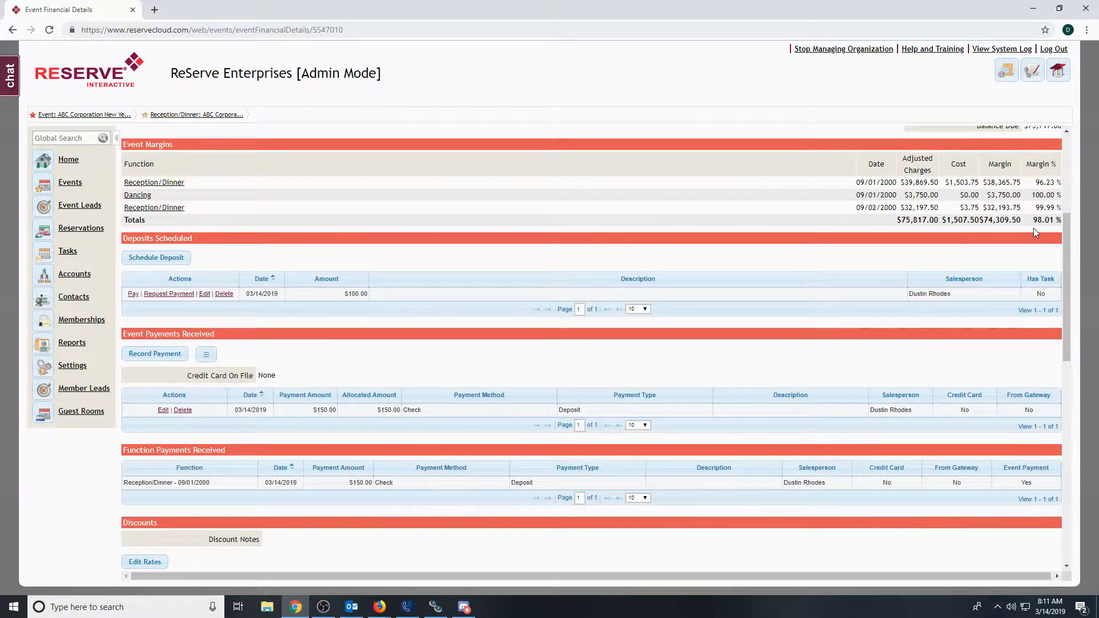
{"action": "left_click_drag", "start_coordinate": [1065, 232], "coordinate": [1065, 266]}
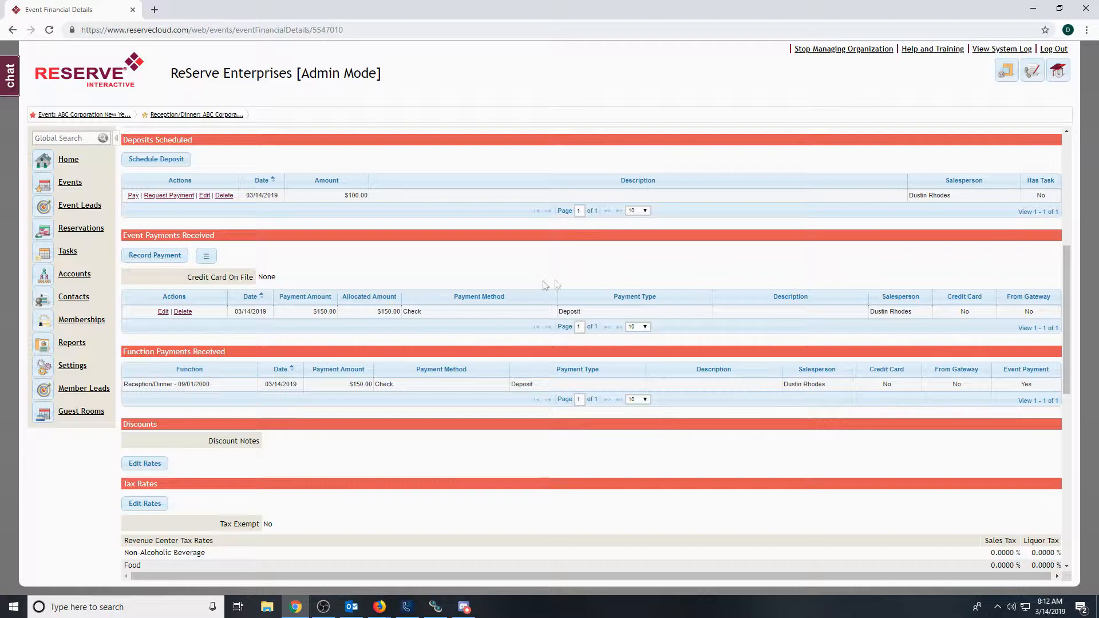
{"action": "left_click_drag", "start_coordinate": [1072, 262], "coordinate": [1073, 298]}
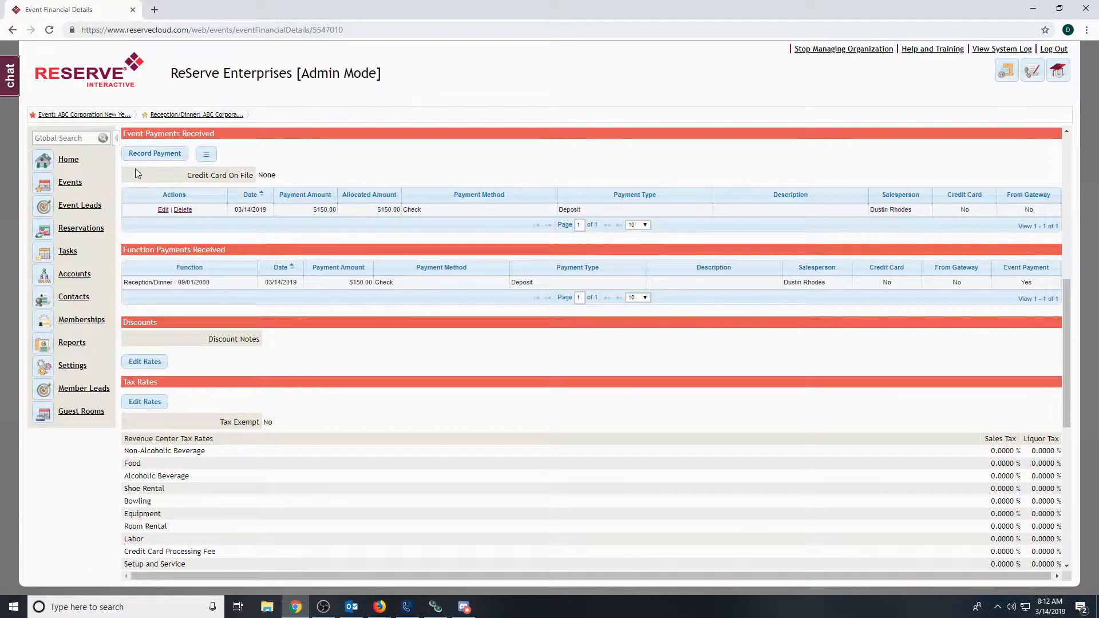
{"action": "left_click", "coordinate": [155, 155]}
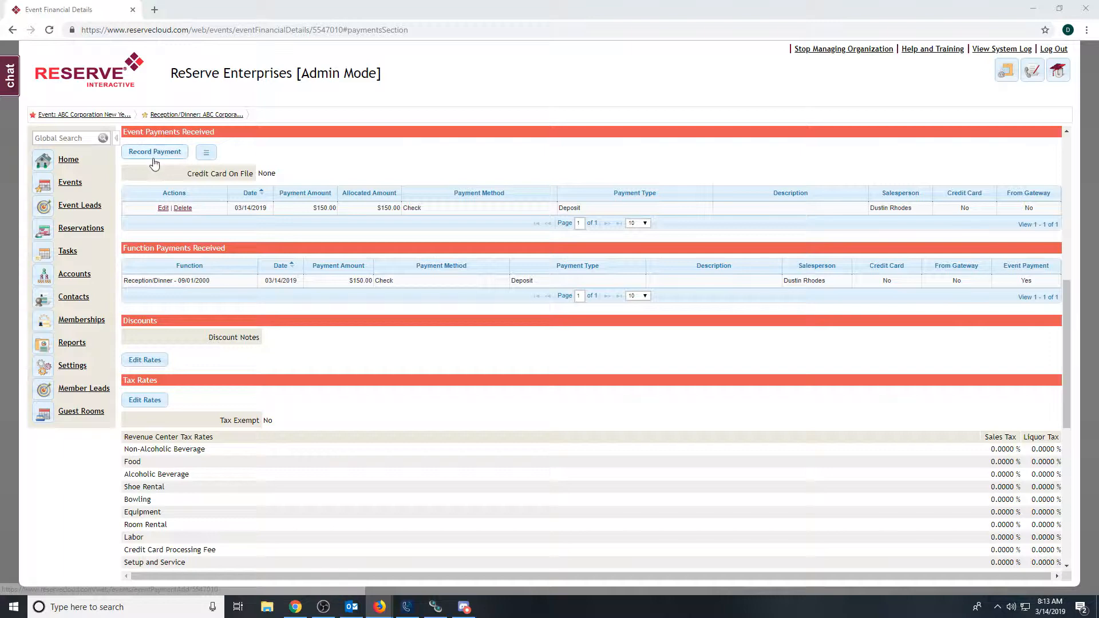
{"action": "left_click", "coordinate": [153, 153]}
{"action": "left_click", "coordinate": [252, 258]}
{"action": "type", "text": "100"}
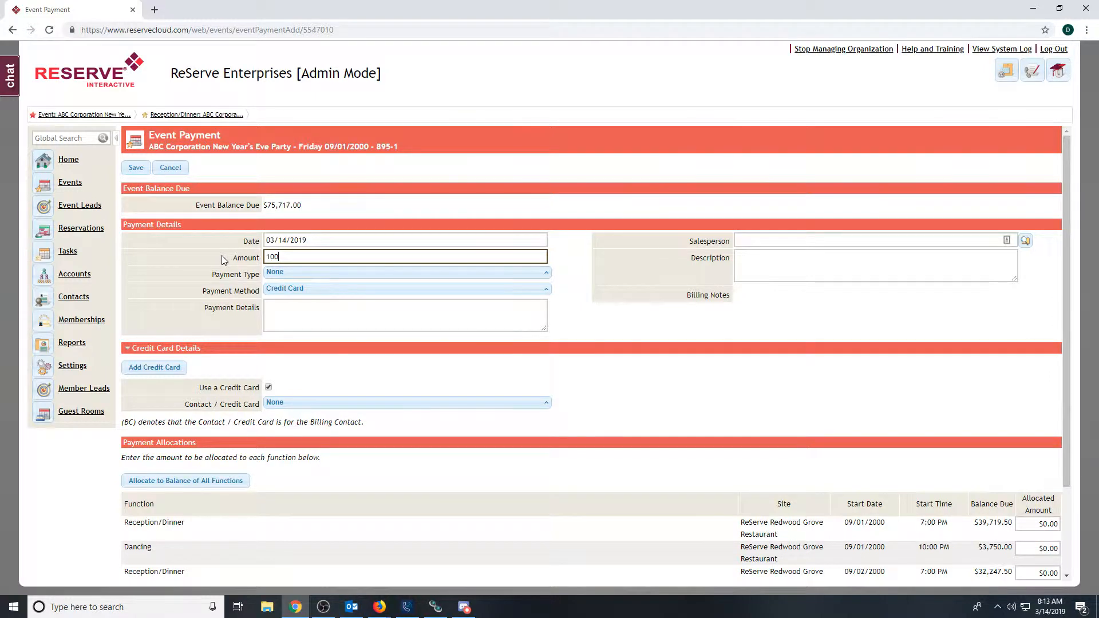
{"action": "key", "text": "Tab"}
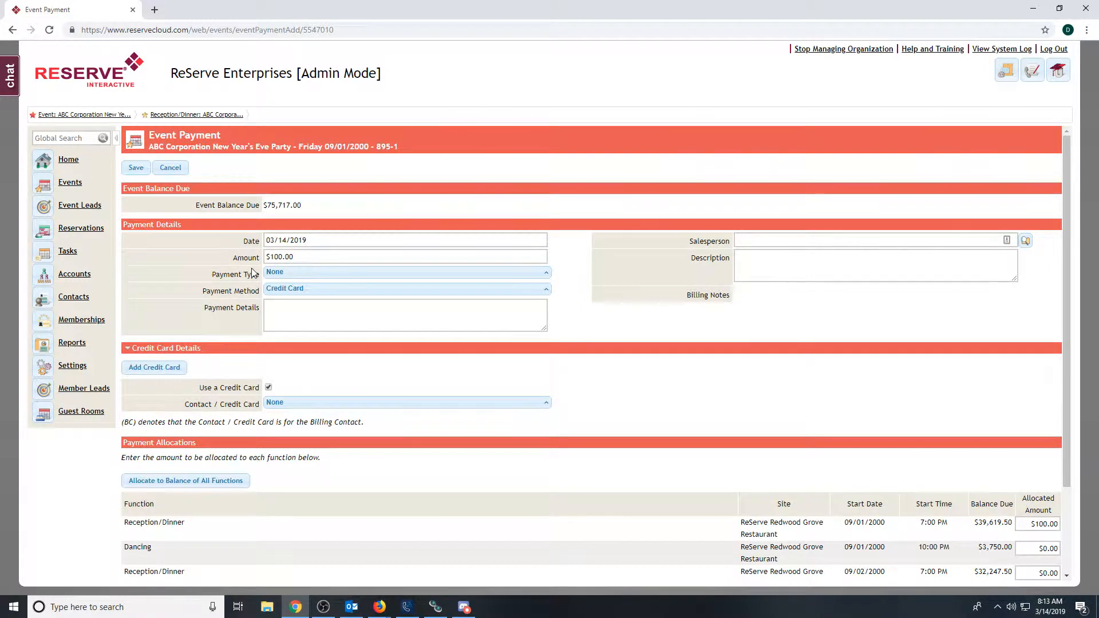
- Set the event payment's type to Deposit and its payment method to Check
{"action": "left_click", "coordinate": [277, 273]}
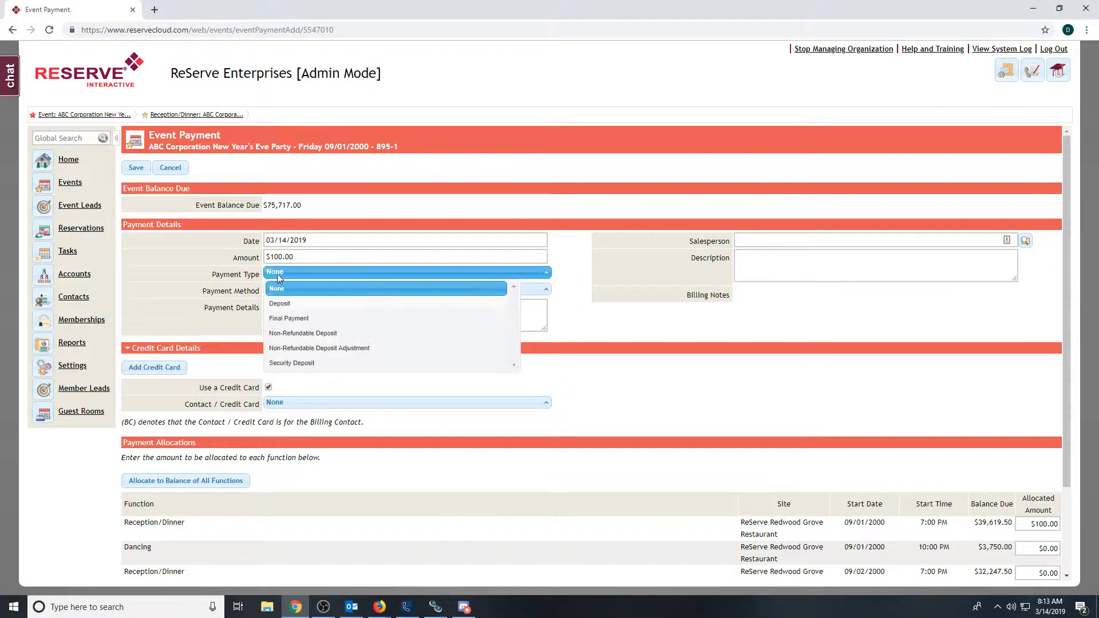
{"action": "left_click", "coordinate": [285, 304]}
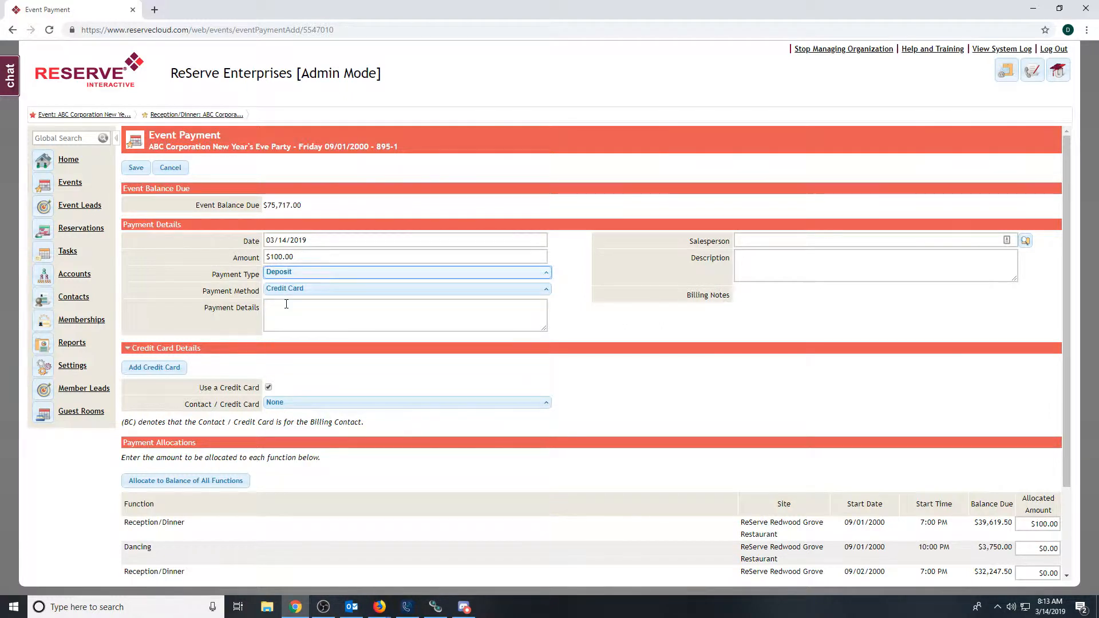
{"action": "left_click", "coordinate": [285, 292]}
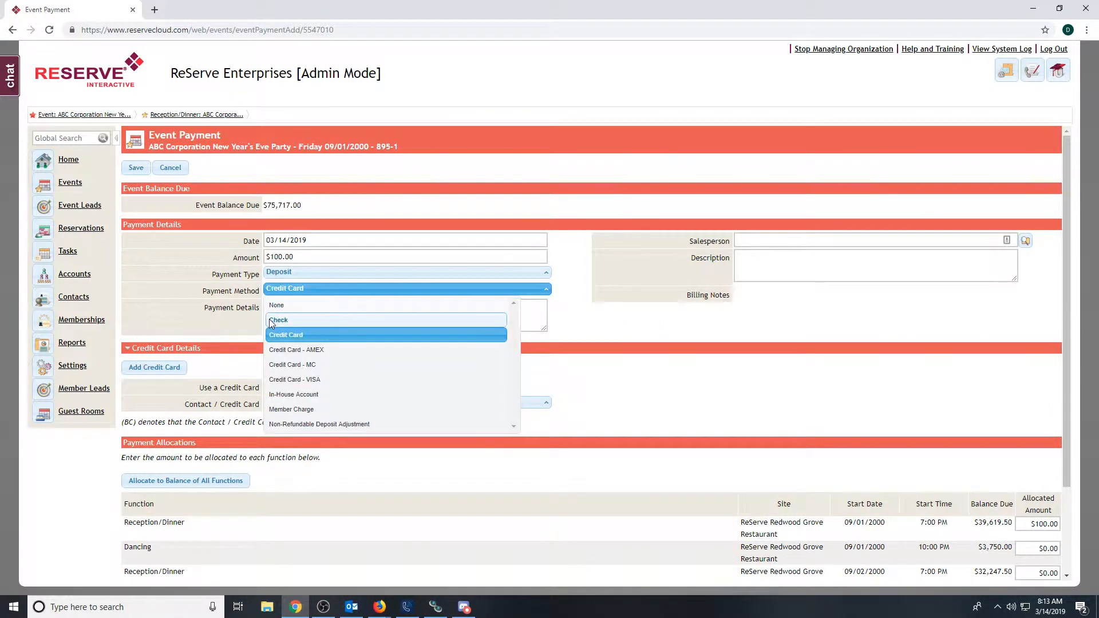
{"action": "left_click", "coordinate": [281, 320]}
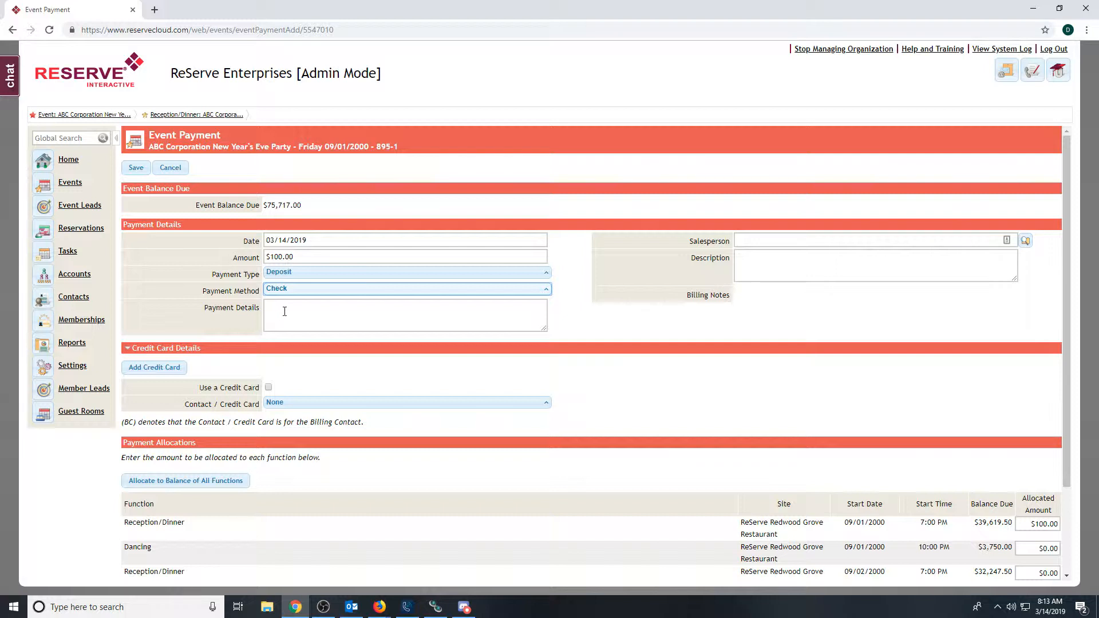
- Enter the reference number in the payment details and save the event payment
{"action": "left_click", "coordinate": [287, 309]}
{"action": "type", "text": "123456"}
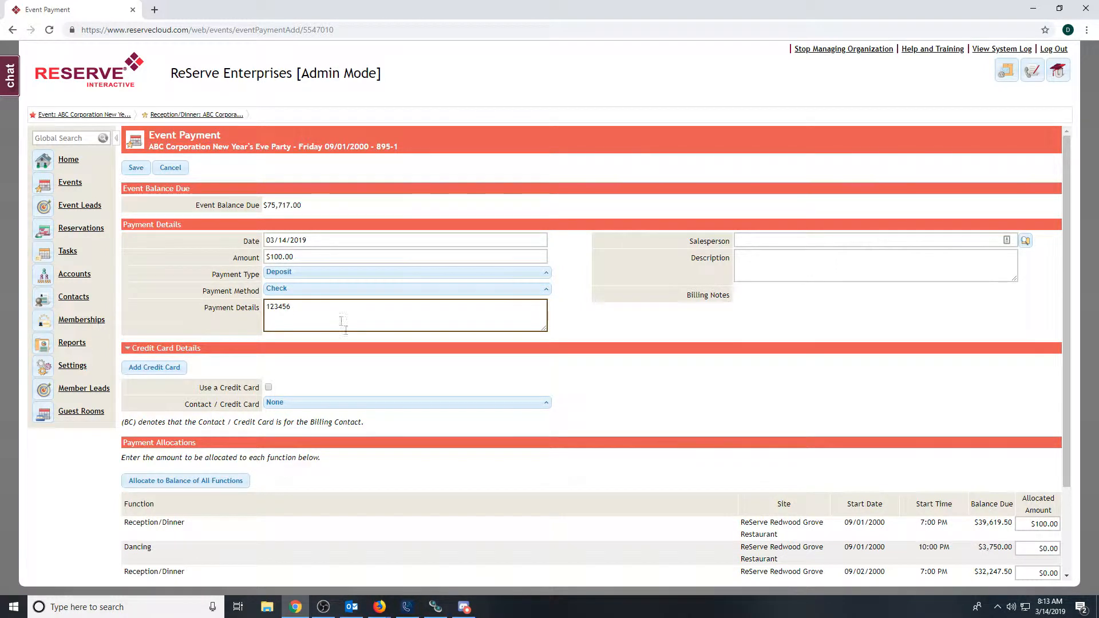
{"action": "left_click", "coordinate": [614, 325]}
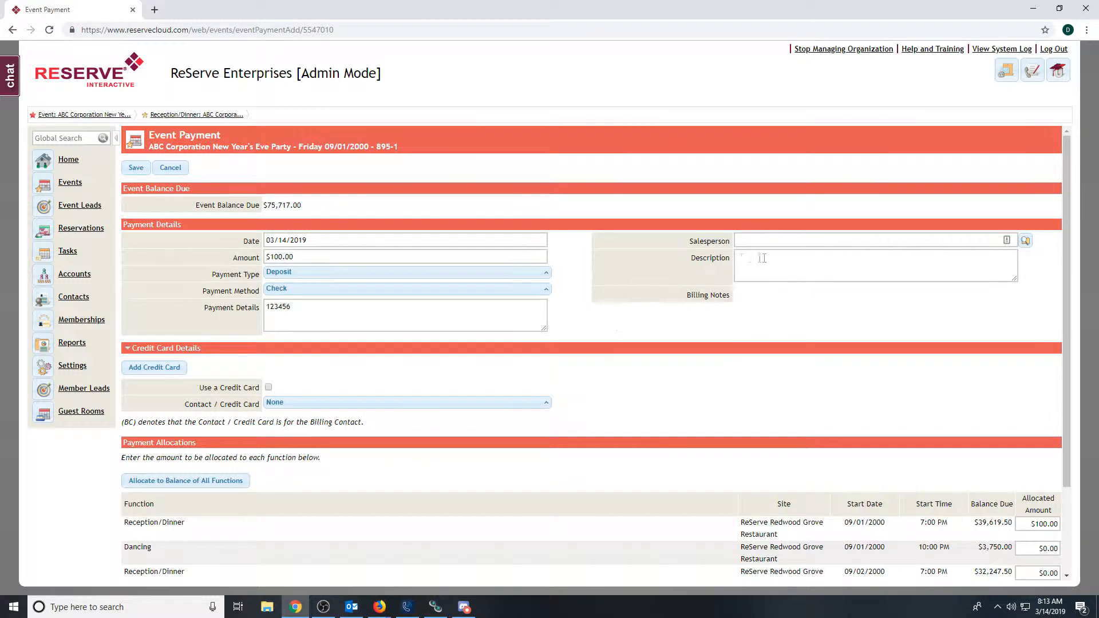
{"action": "scroll", "coordinate": [634, 315], "scroll_direction": "down", "scroll_amount": 2}
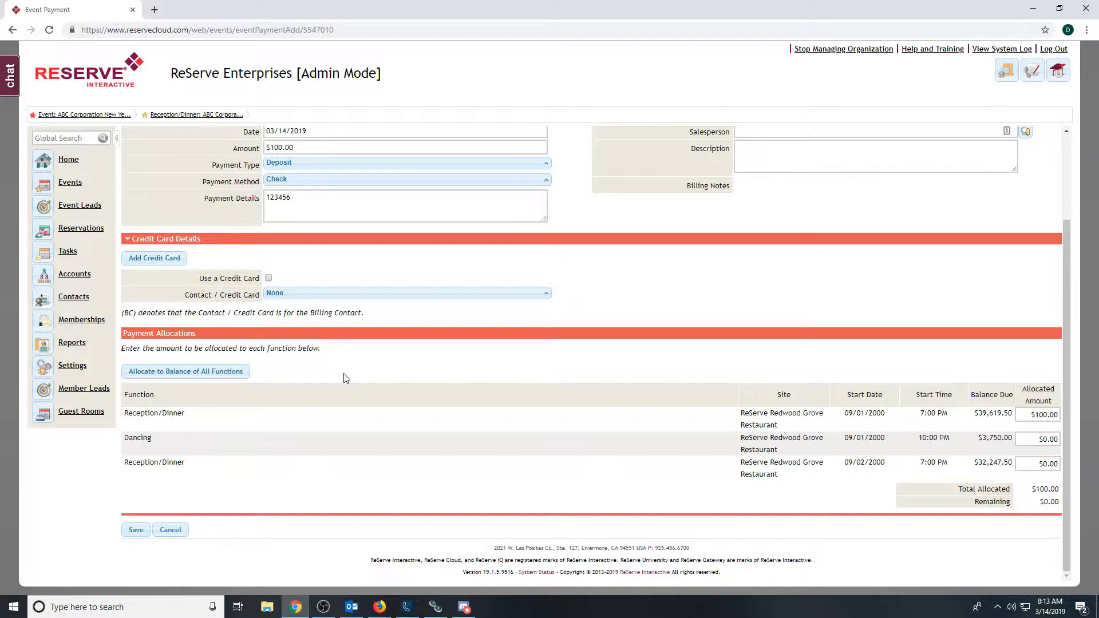
{"action": "left_click", "coordinate": [131, 531]}
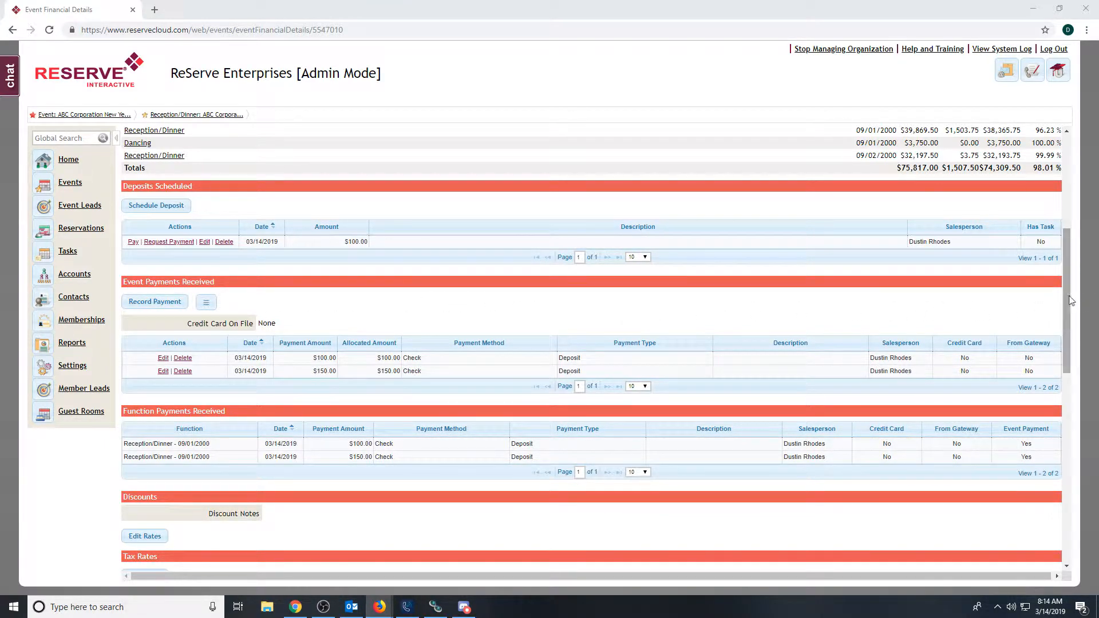
- Edit the event's discount rates to give Food a 10% discount and save them
{"action": "scroll", "coordinate": [1070, 300], "scroll_direction": "up", "scroll_amount": 4}
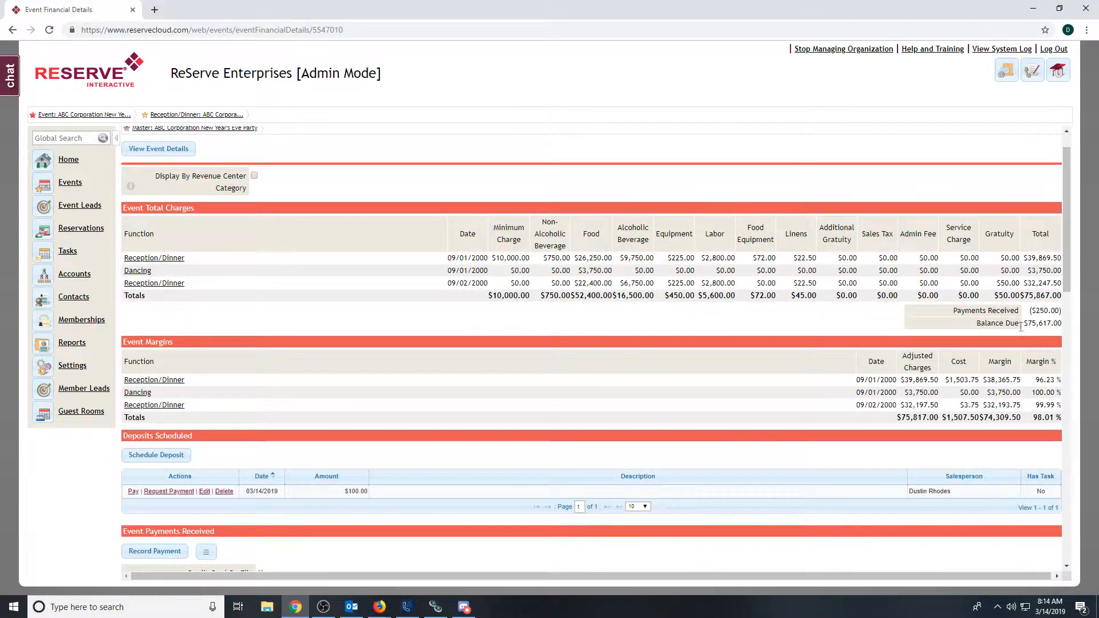
{"action": "scroll", "coordinate": [1065, 378], "scroll_direction": "down", "scroll_amount": 4}
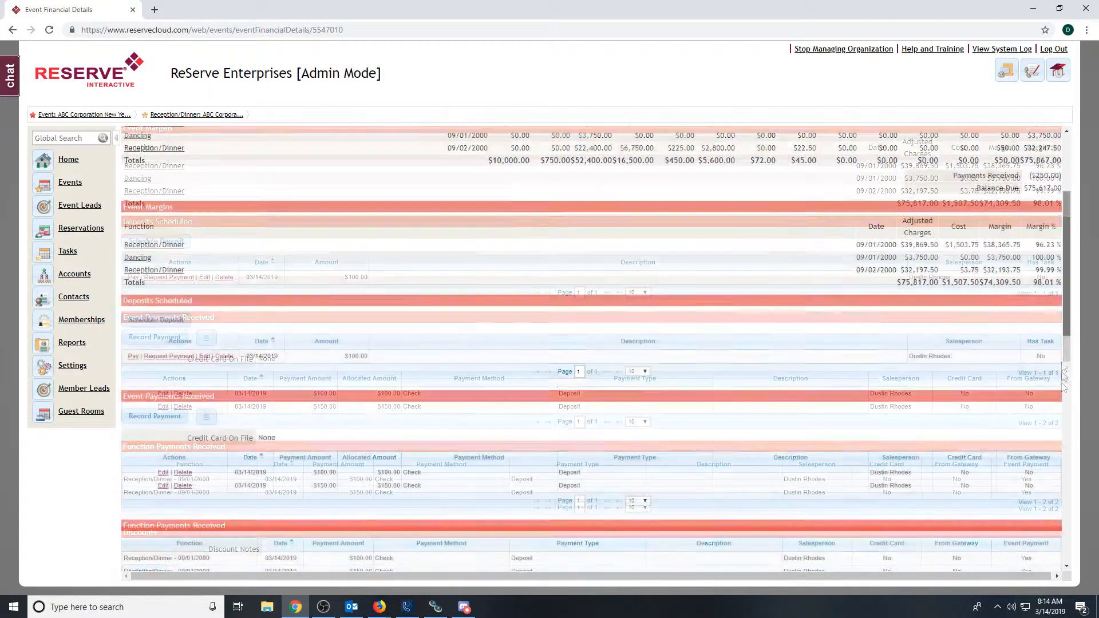
{"action": "scroll", "coordinate": [1064, 378], "scroll_direction": "down", "scroll_amount": 5}
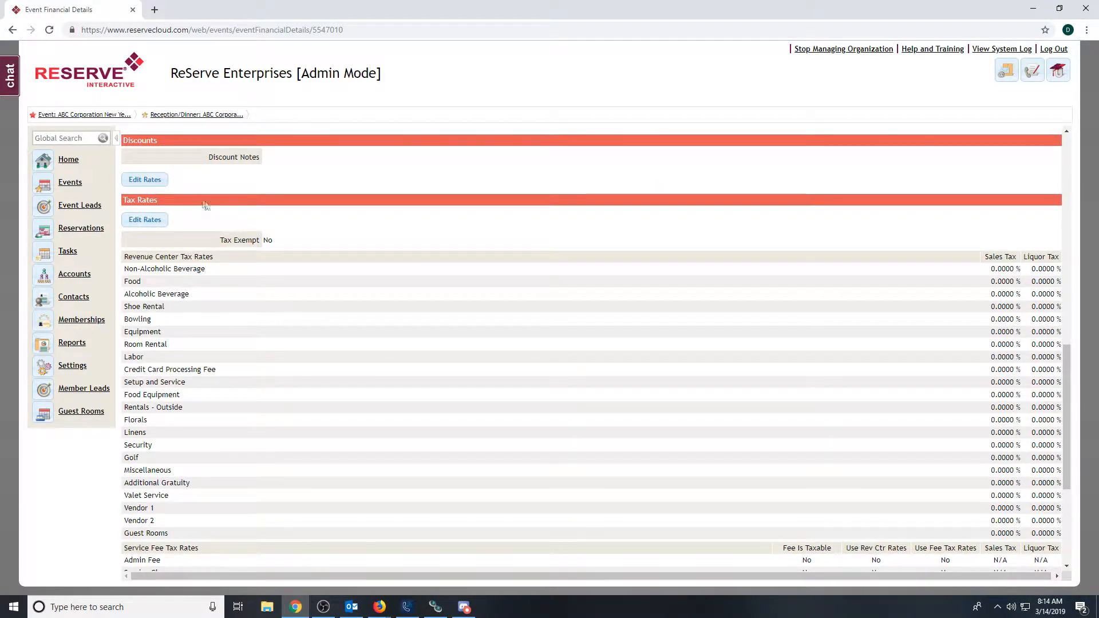
{"action": "left_click", "coordinate": [146, 180]}
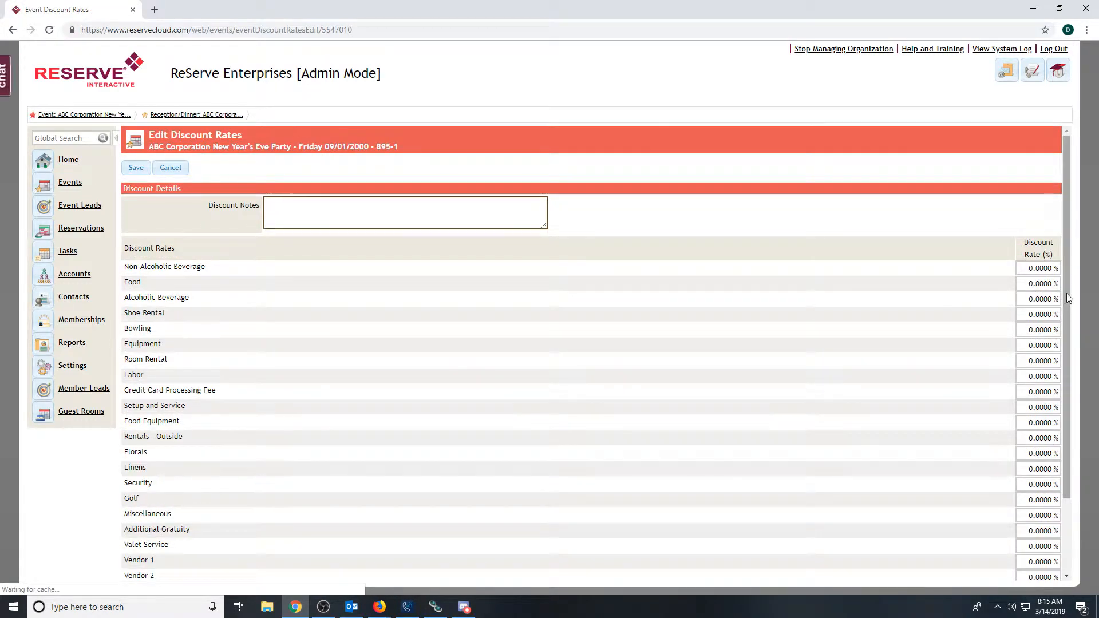
{"action": "scroll", "coordinate": [1071, 309], "scroll_direction": "down", "scroll_amount": 3}
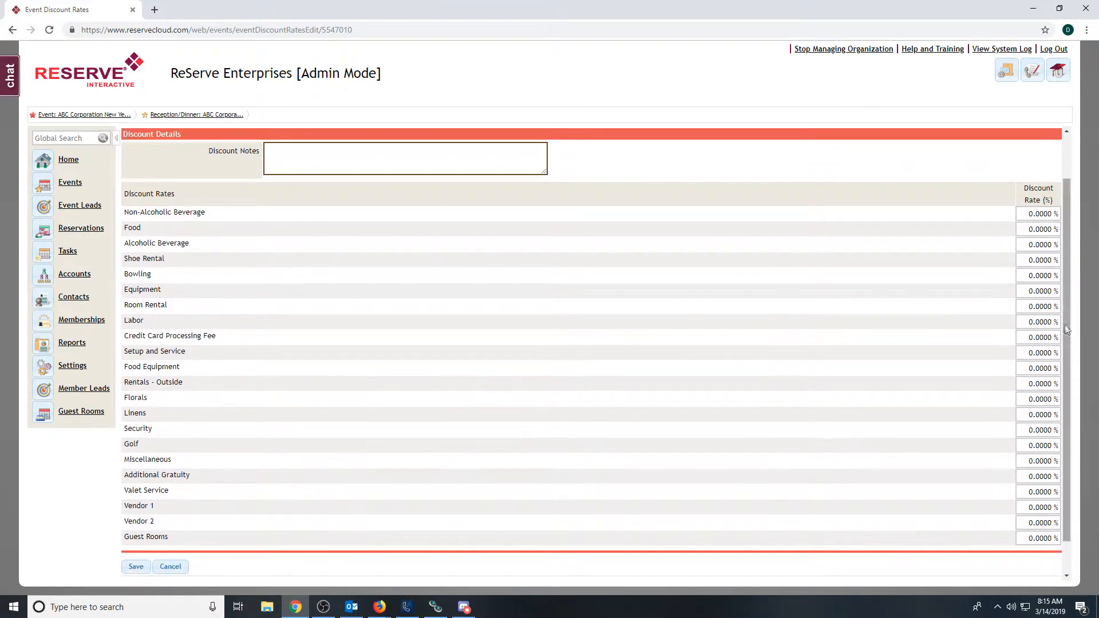
{"action": "left_click", "coordinate": [1041, 228]}
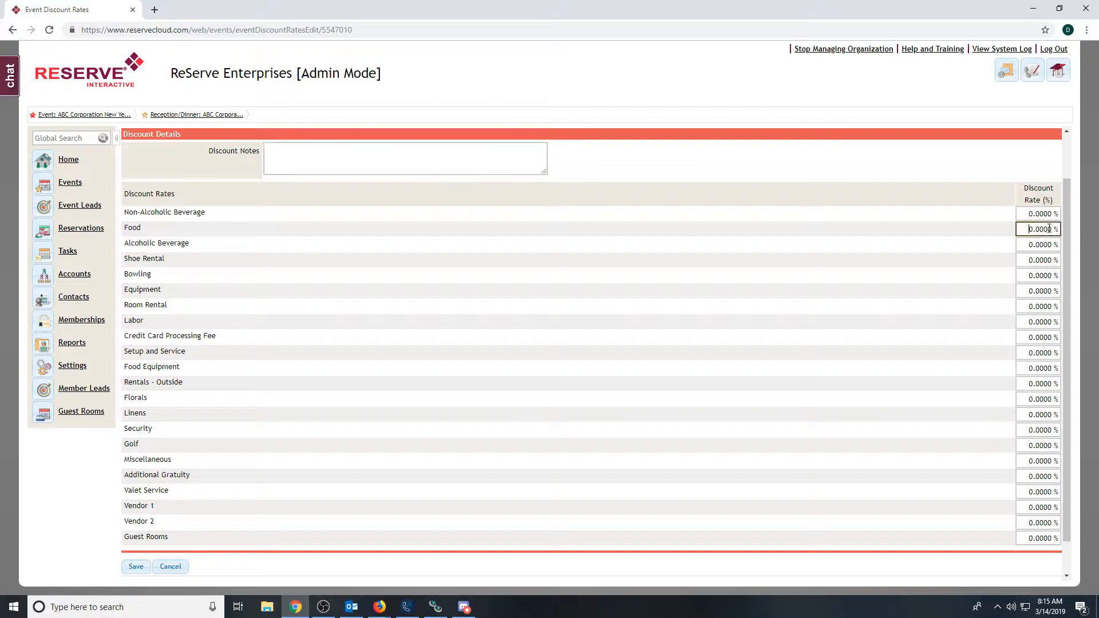
{"action": "type", "text": "10"}
{"action": "left_click", "coordinate": [826, 164]}
{"action": "left_click", "coordinate": [137, 568]}
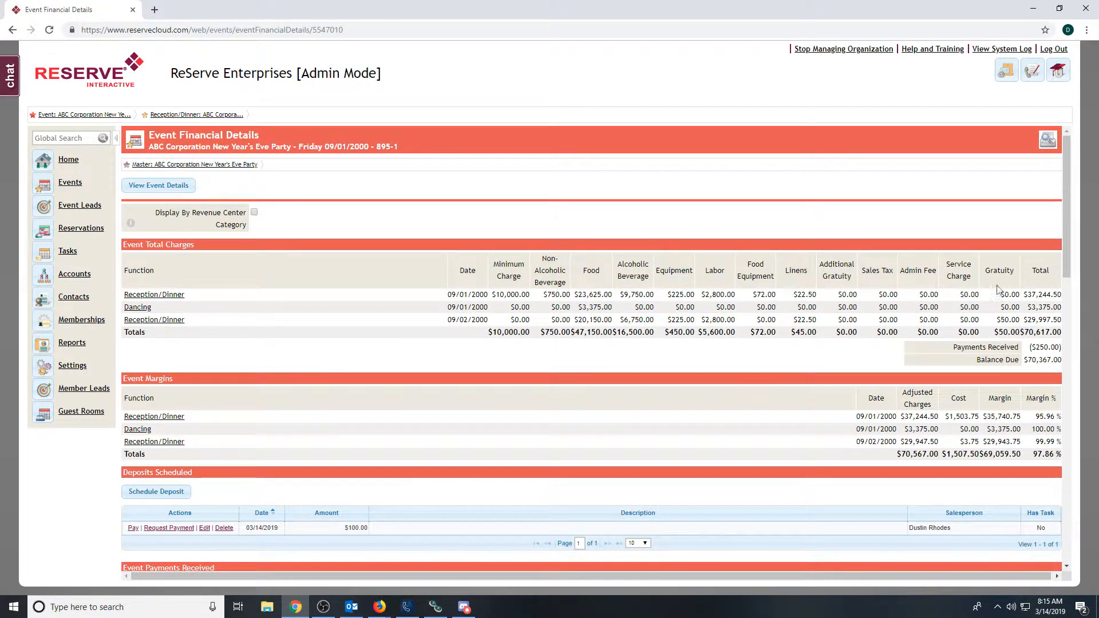
- Review the event's margins, payments, discounts, tax rates and service fee rates in the financial details
{"action": "left_click_drag", "start_coordinate": [1066, 249], "coordinate": [1068, 327]}
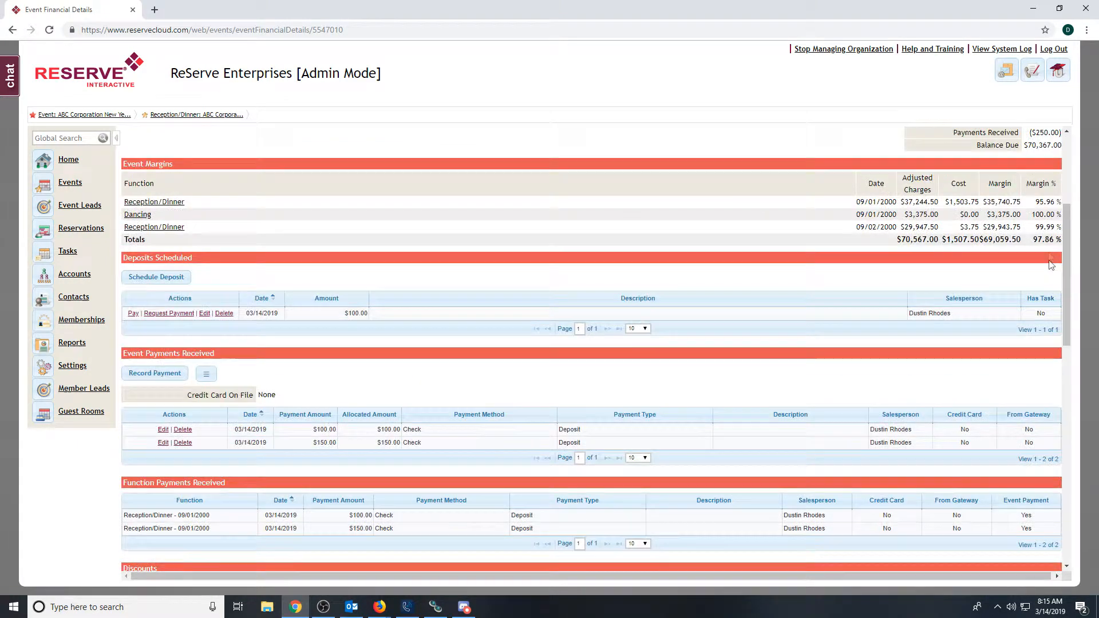
{"action": "left_click_drag", "start_coordinate": [1063, 224], "coordinate": [1060, 309]}
{"action": "scroll", "coordinate": [1059, 309], "scroll_direction": "down", "scroll_amount": 3}
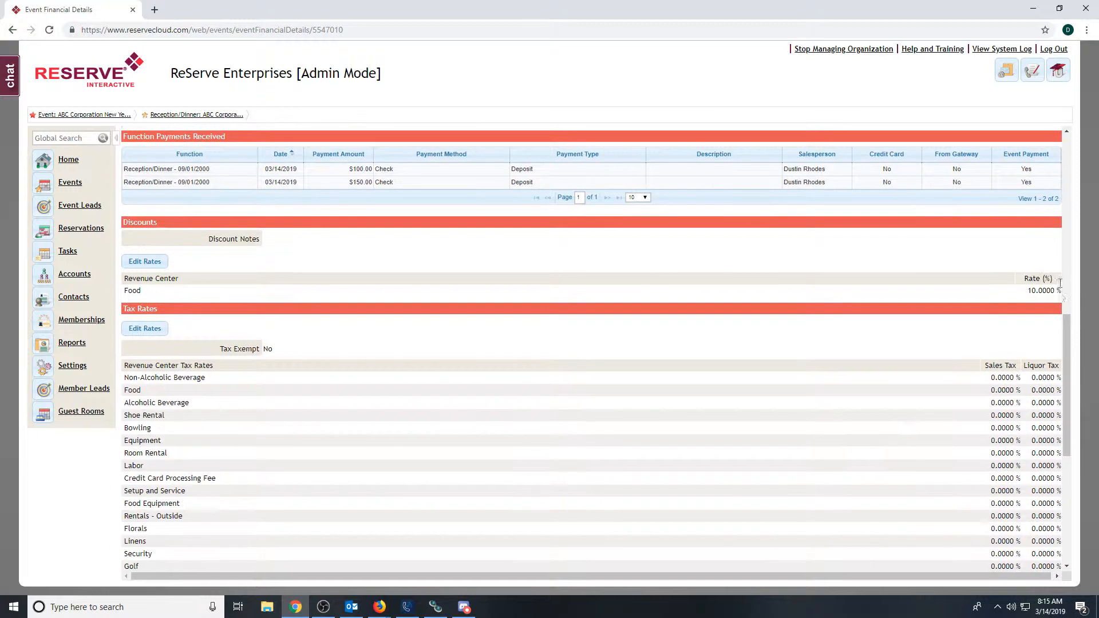
{"action": "left_click_drag", "start_coordinate": [1065, 317], "coordinate": [1066, 374]}
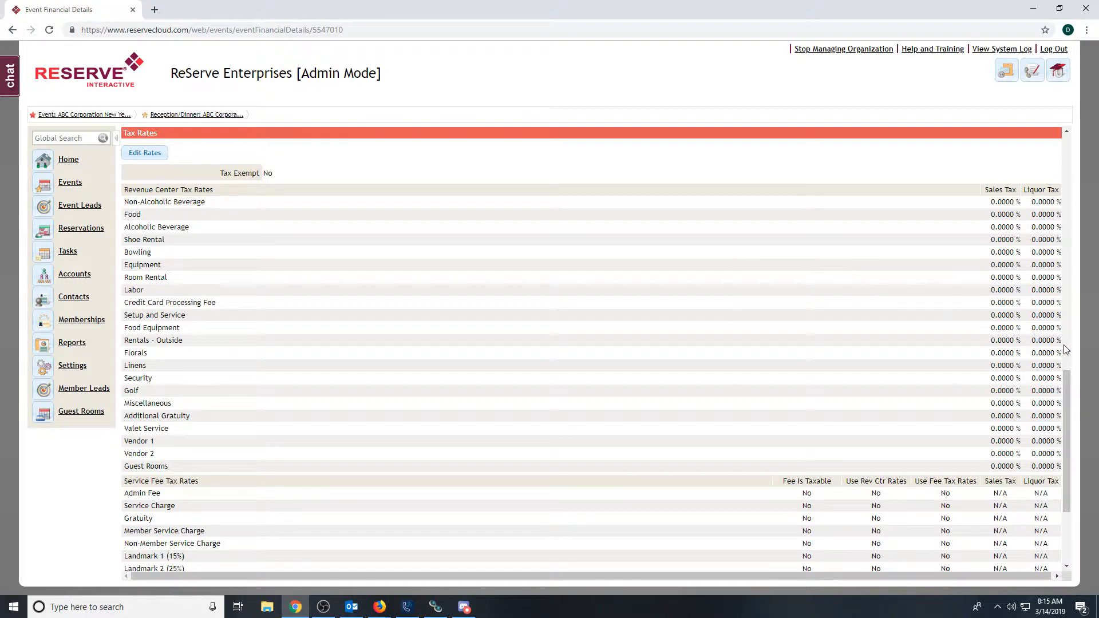
{"action": "left_click_drag", "start_coordinate": [1067, 374], "coordinate": [1057, 452]}
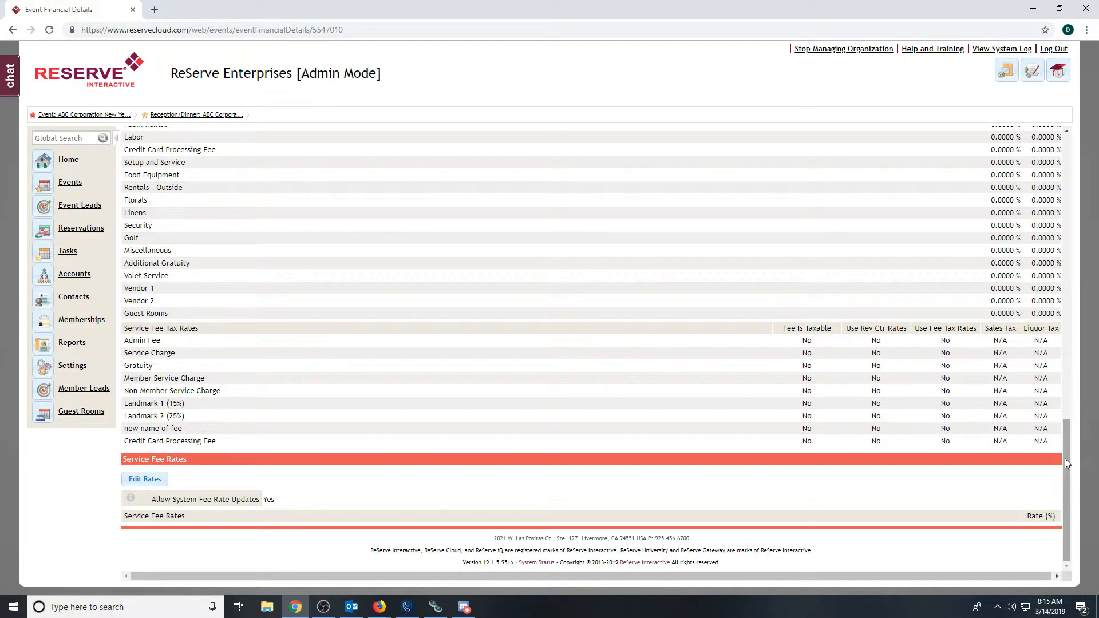
{"action": "left_click_drag", "start_coordinate": [1064, 458], "coordinate": [1072, 167]}
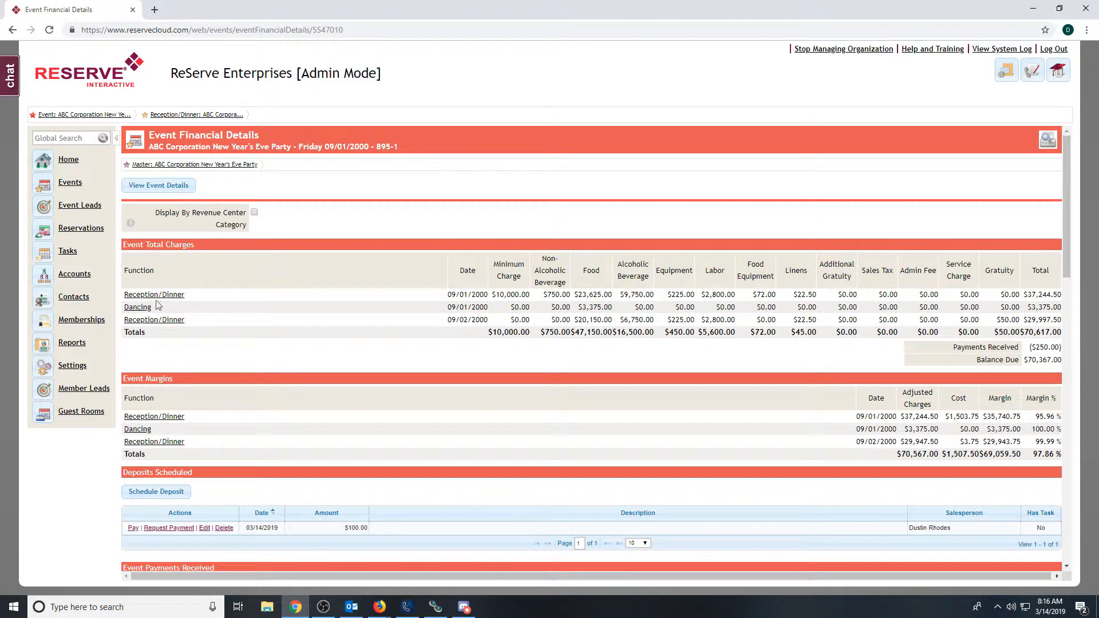
- Start a new adjustment on the 09/01/2000 Reception/Dinner function and set its amount to (100), a negative value
{"action": "left_click", "coordinate": [174, 295]}
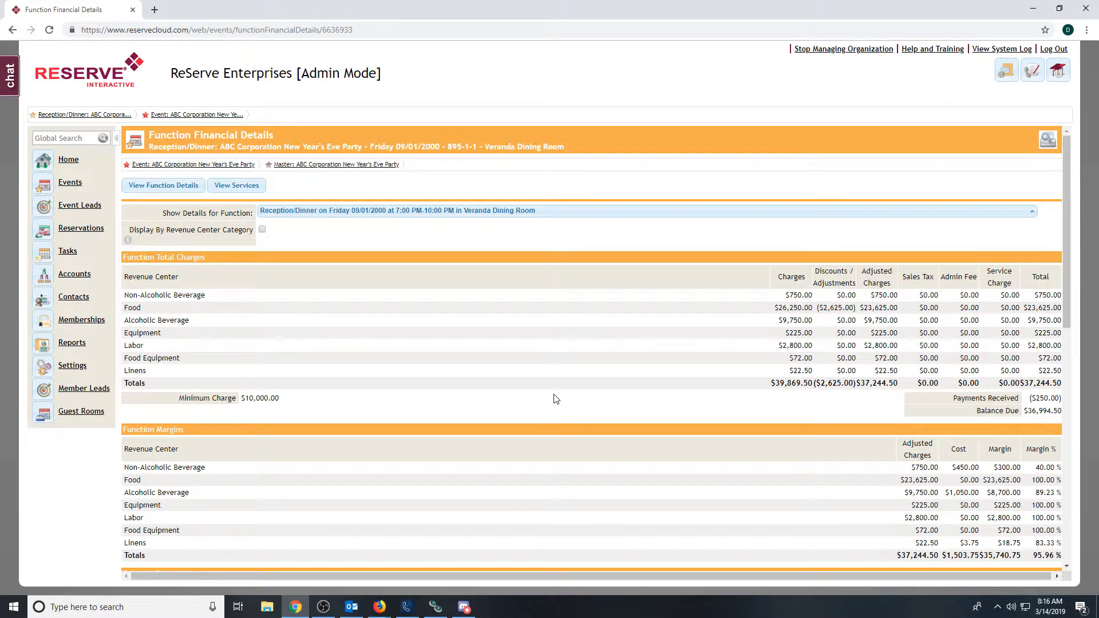
{"action": "left_click_drag", "start_coordinate": [1066, 236], "coordinate": [1066, 442]}
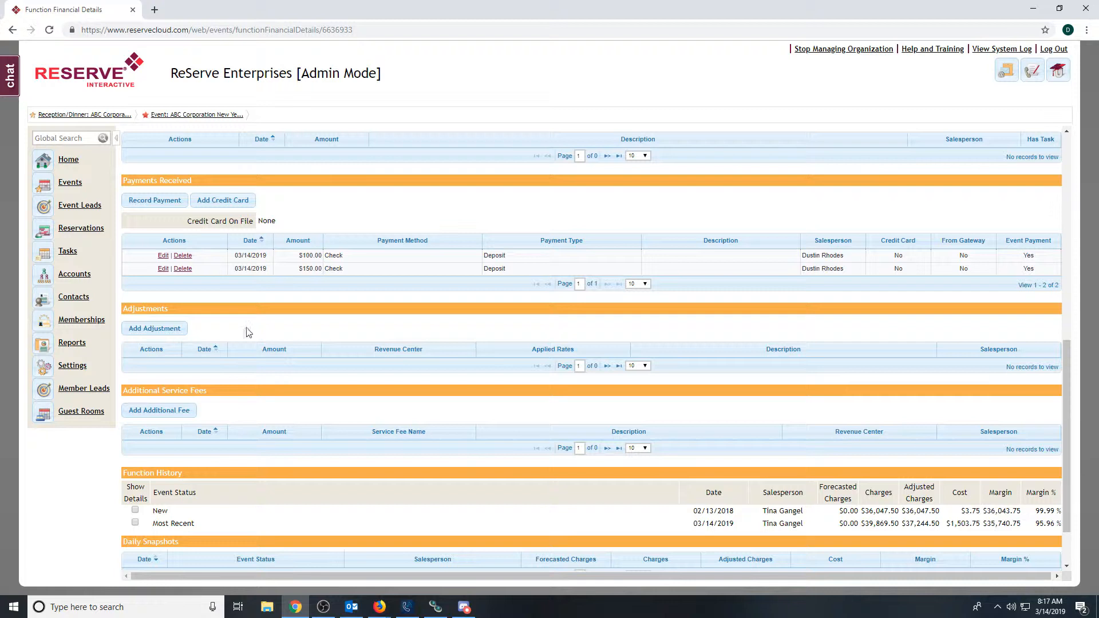
{"action": "left_click", "coordinate": [162, 332]}
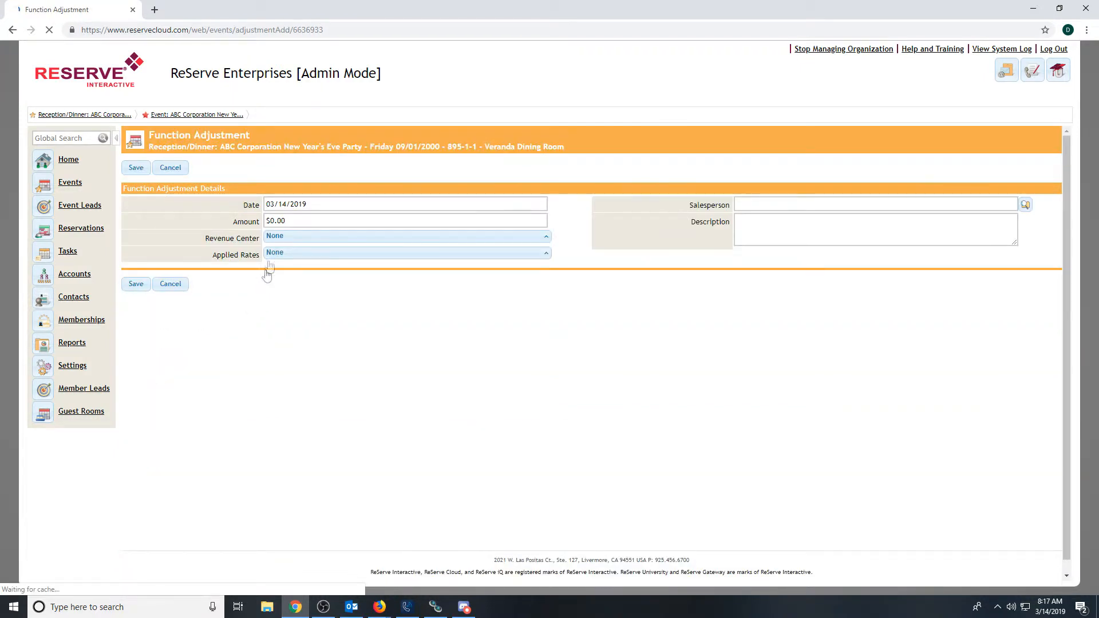
{"action": "left_click", "coordinate": [247, 223]}
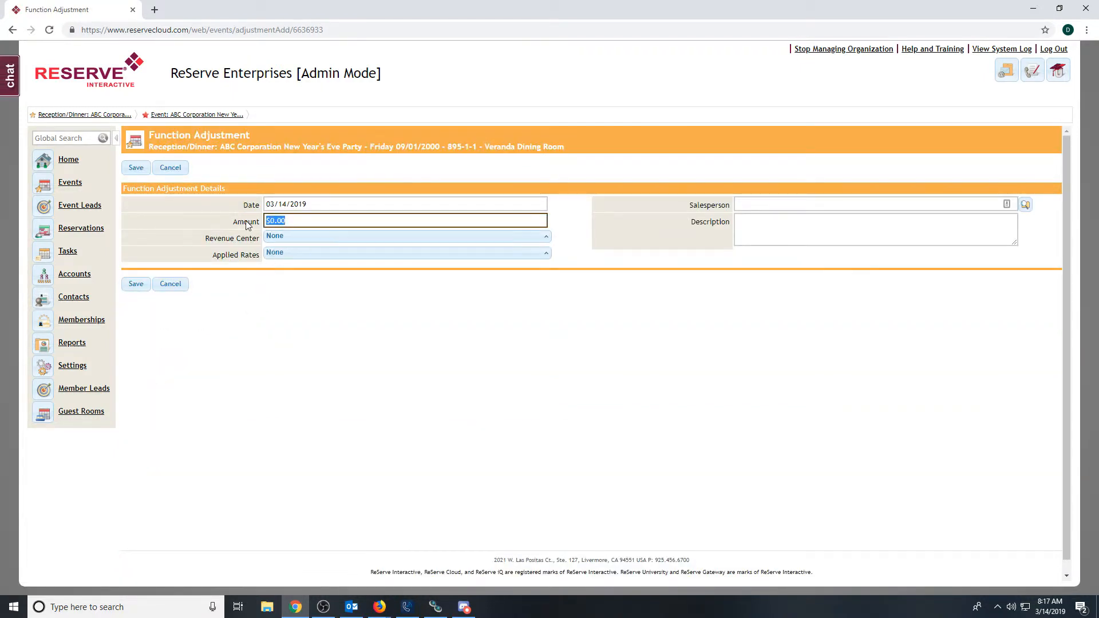
{"action": "type", "text": "(100)"}
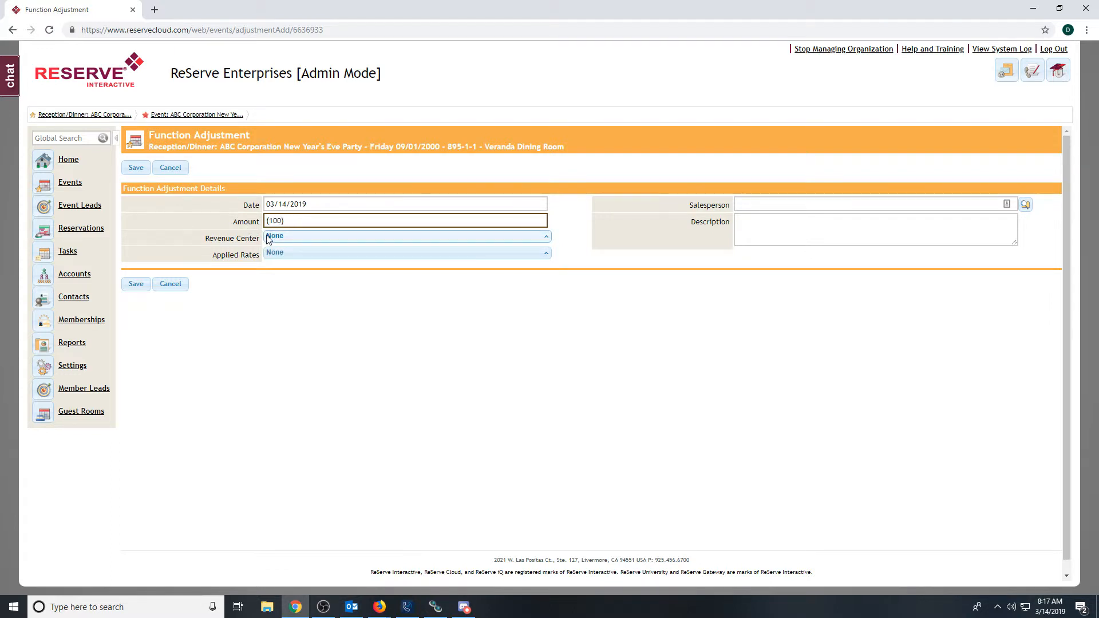
{"action": "left_click", "coordinate": [225, 222]}
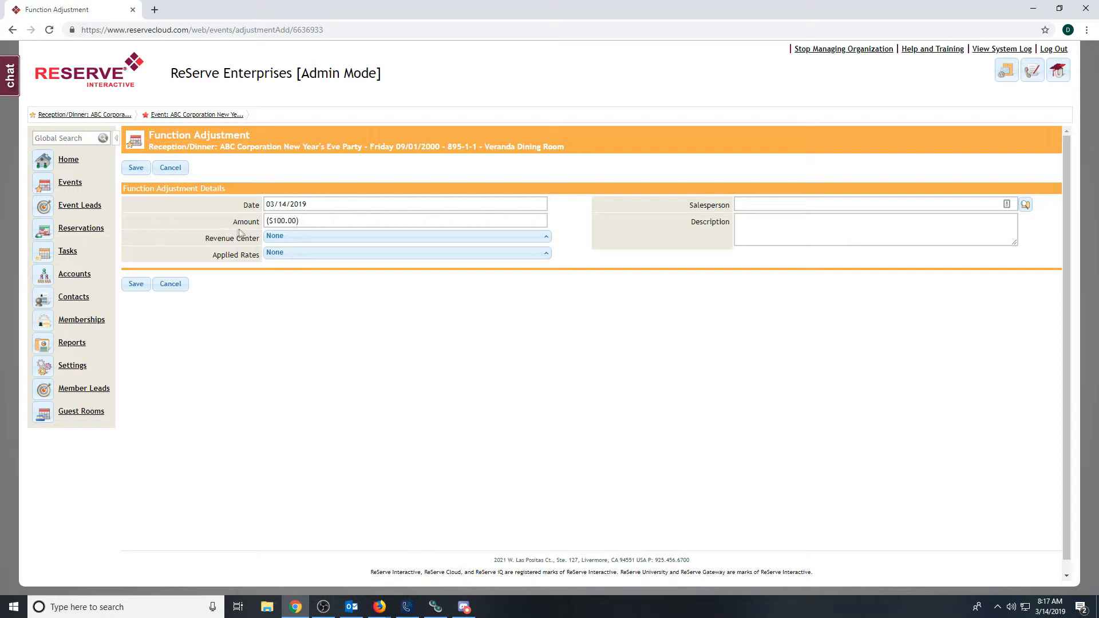
- Assign the function adjustment to the Food revenue center and save it
{"action": "left_click", "coordinate": [266, 238]}
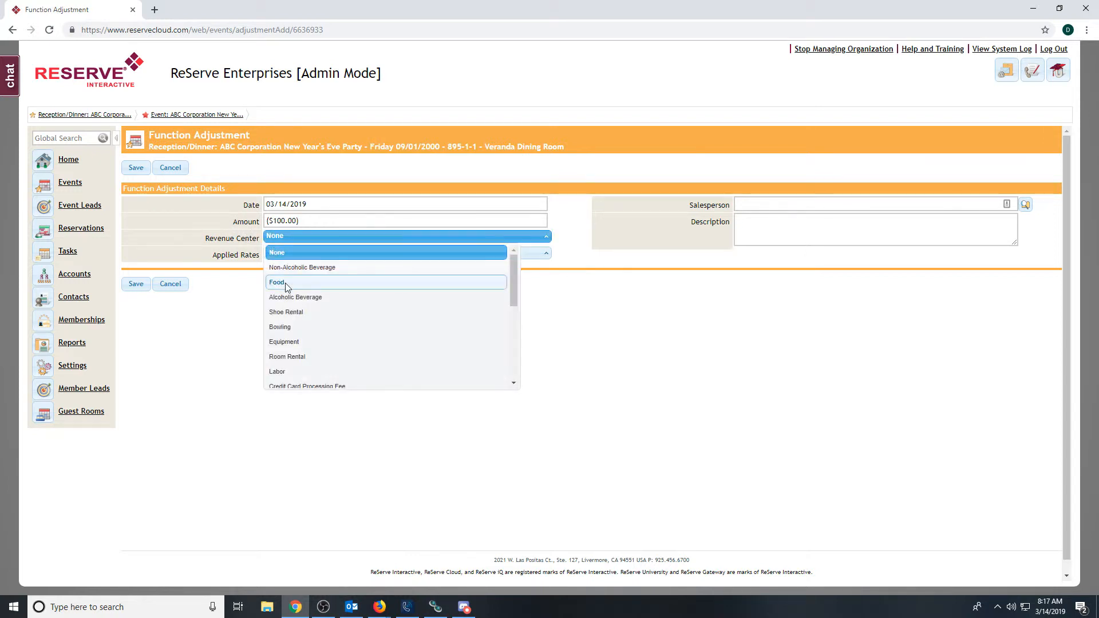
{"action": "left_click", "coordinate": [283, 283]}
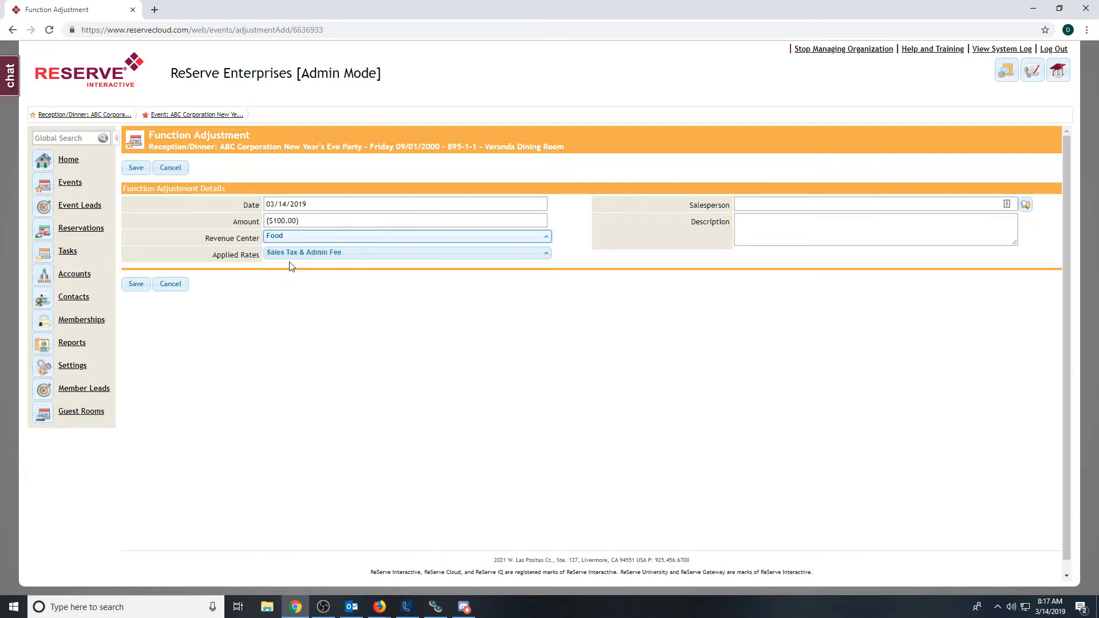
{"action": "left_click", "coordinate": [135, 284]}
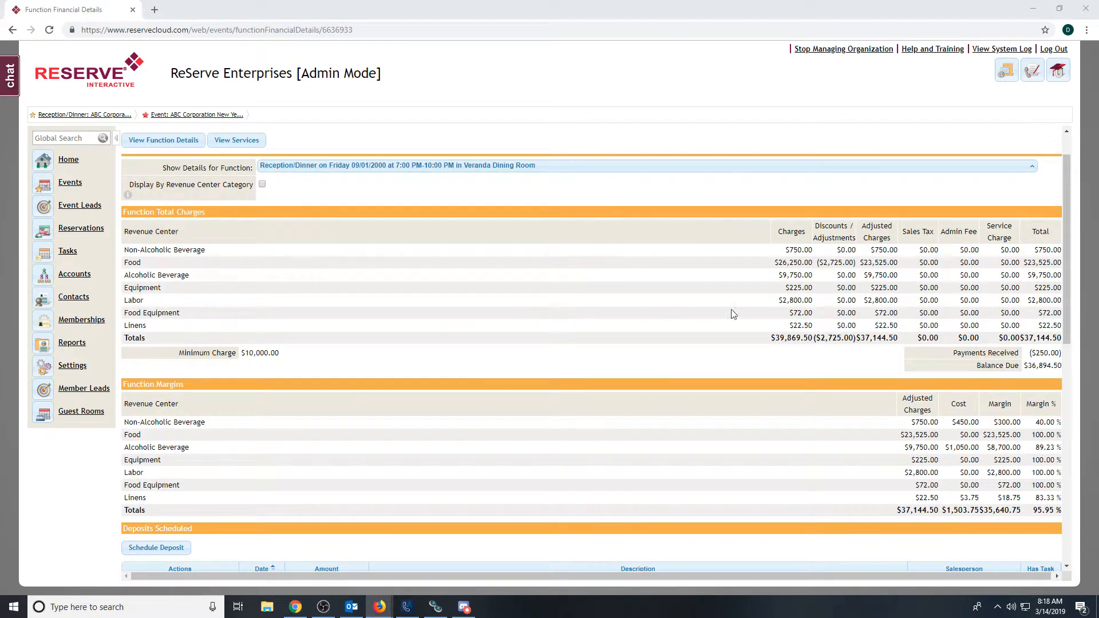
- Review the function's total charges and return to the financial details of the ABC Corporation New Year's Eve Party event
{"action": "left_click_drag", "start_coordinate": [1064, 280], "coordinate": [1072, 251]}
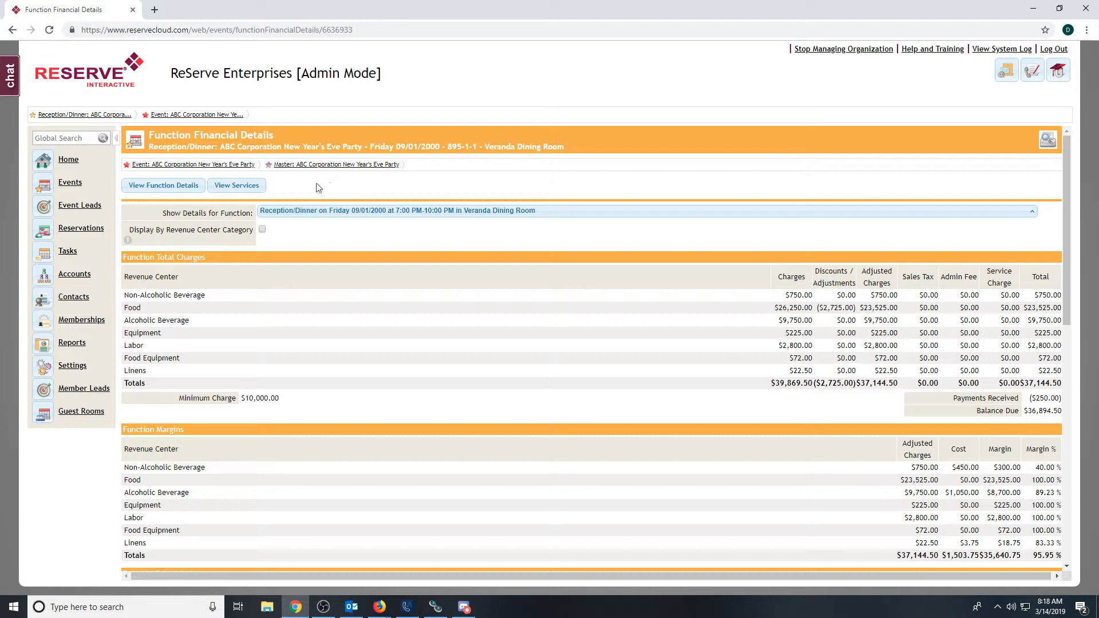
{"action": "left_click", "coordinate": [186, 166]}
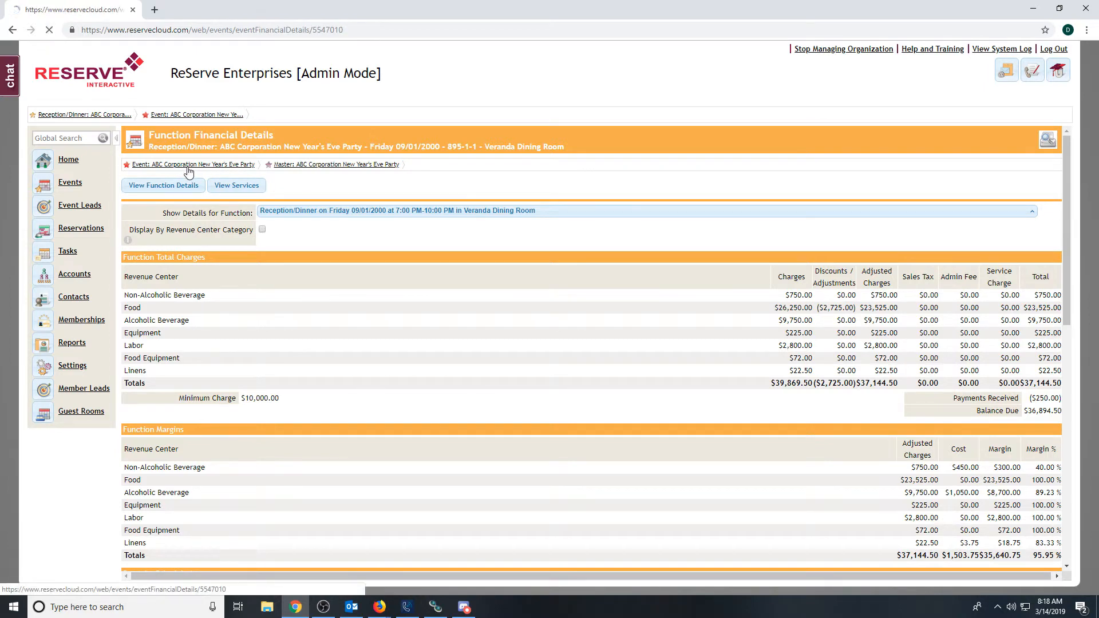